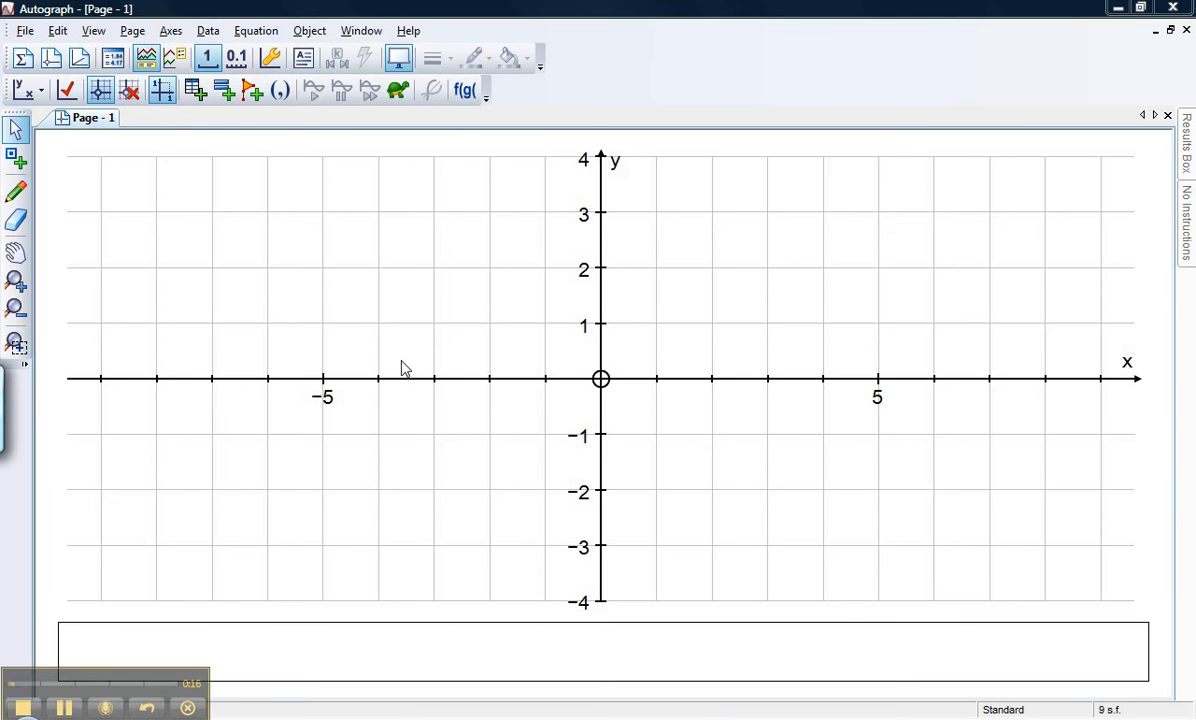
Hide the key box below the graph.
{"action": "right_click", "coordinate": [453, 641]}
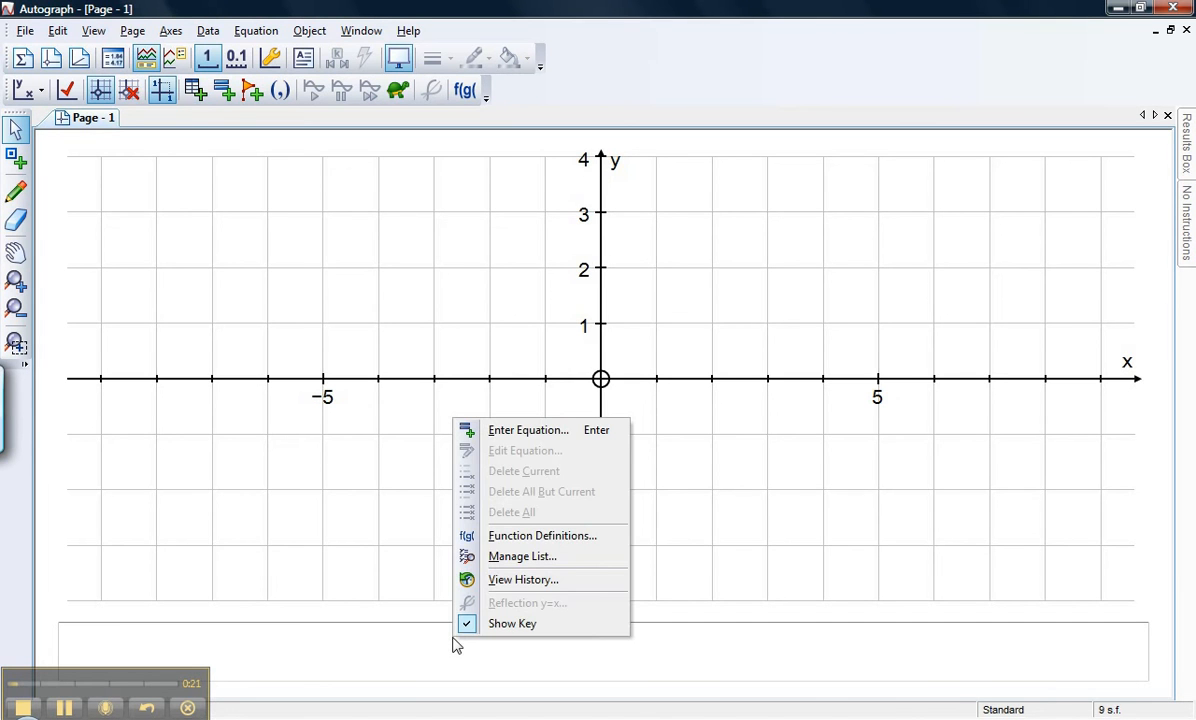
{"action": "left_click", "coordinate": [512, 623]}
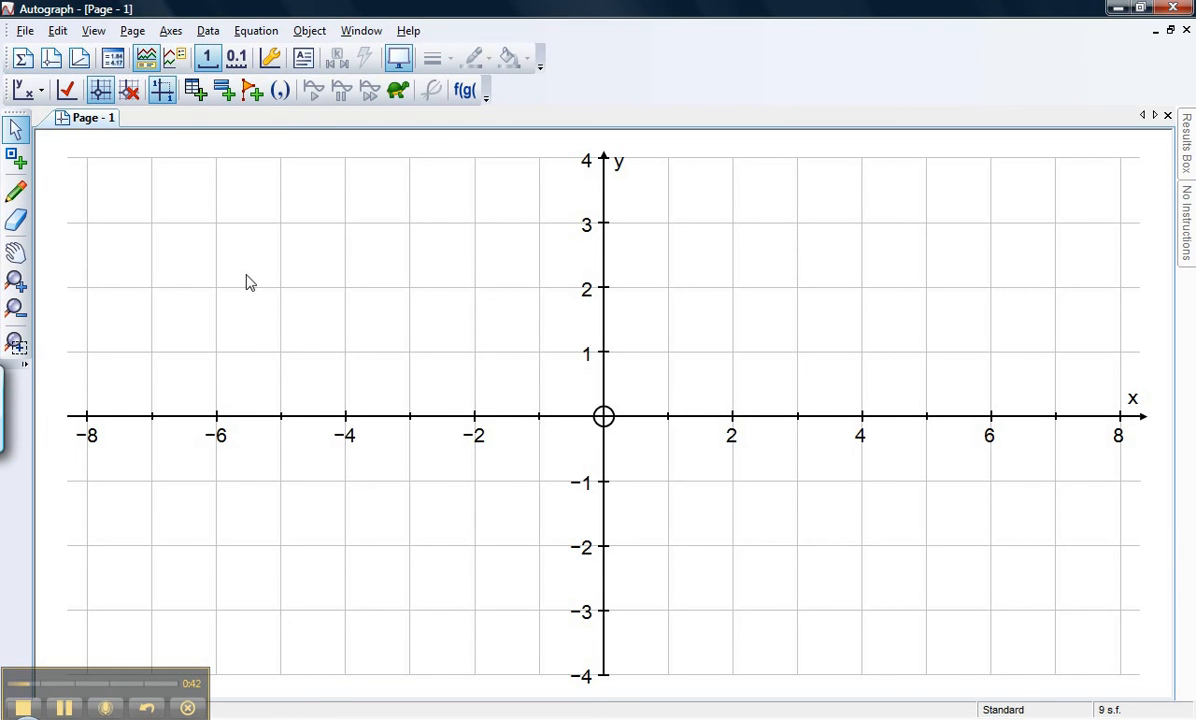
Plot points at (-5, 3), (-5, 1), (-4, 0), (-3, 1) and (-3, 3).
{"action": "left_click", "coordinate": [17, 158]}
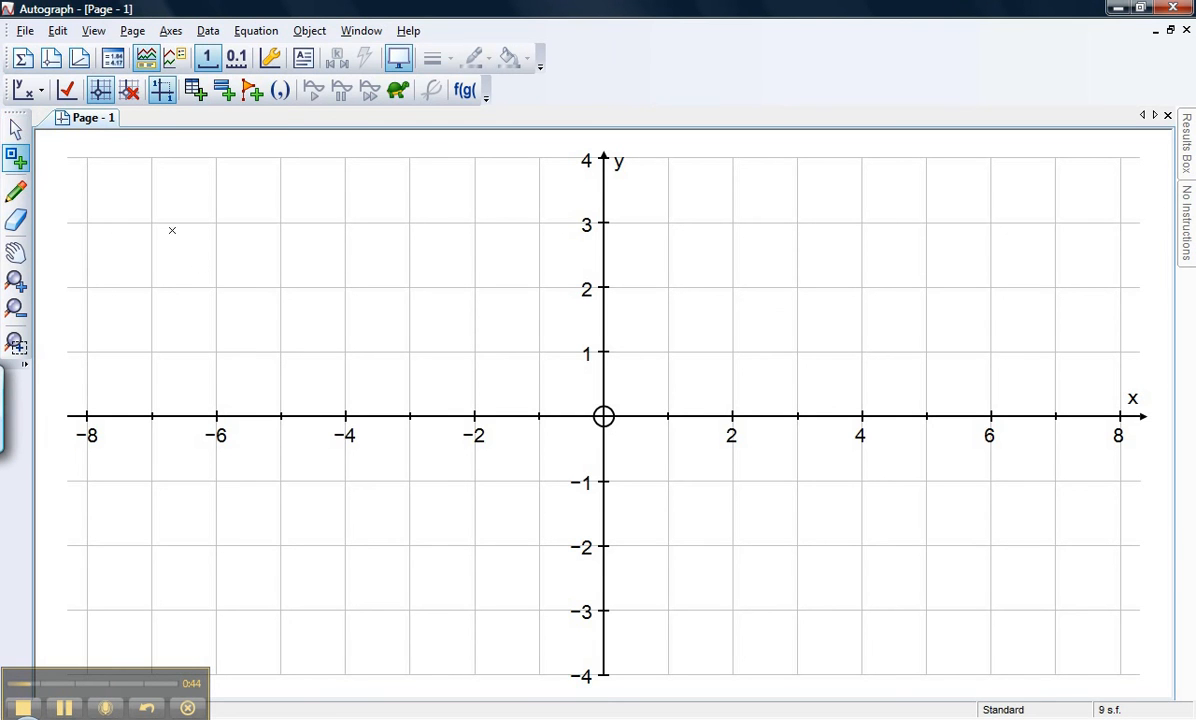
{"action": "left_click", "coordinate": [281, 224]}
{"action": "left_click", "coordinate": [280, 355]}
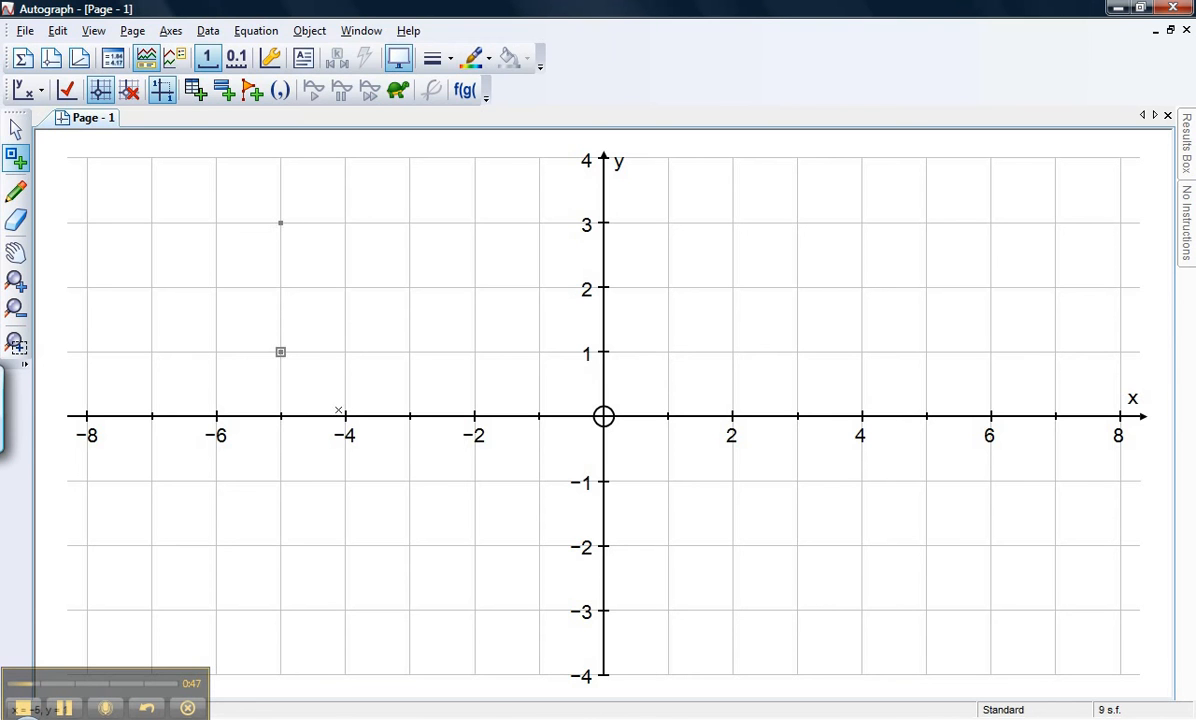
{"action": "left_click", "coordinate": [345, 416]}
{"action": "left_click", "coordinate": [411, 351]}
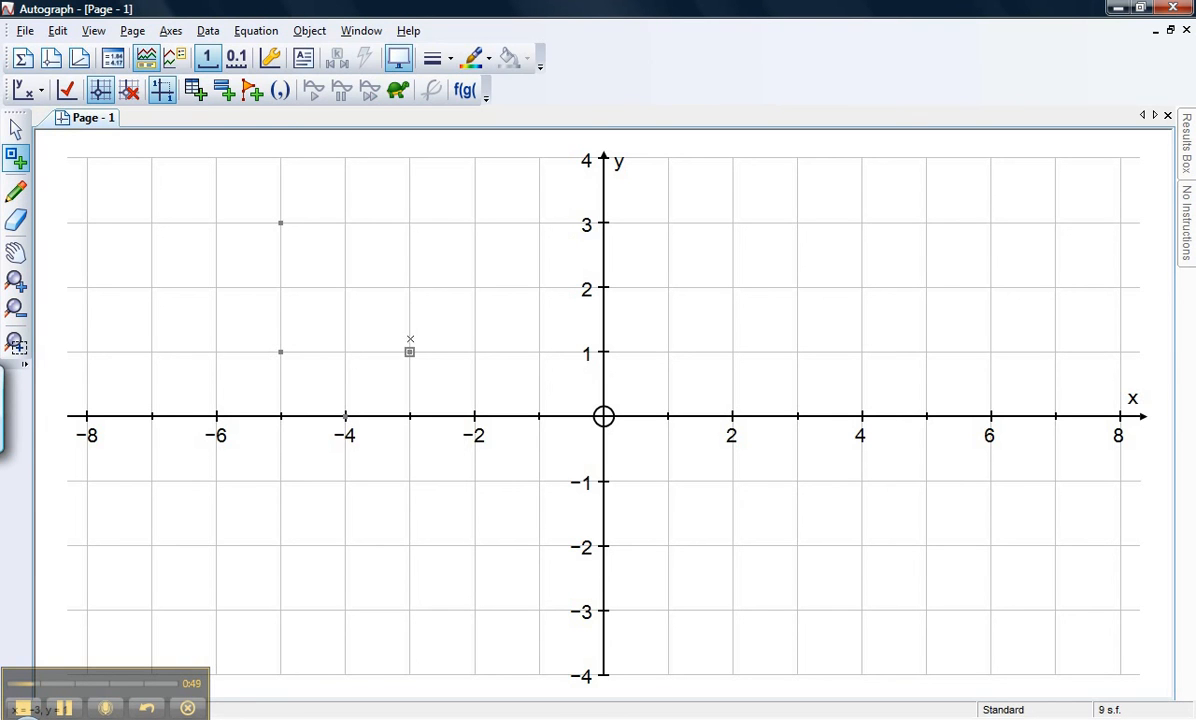
{"action": "left_click", "coordinate": [409, 223]}
{"action": "key", "text": "Escape"}
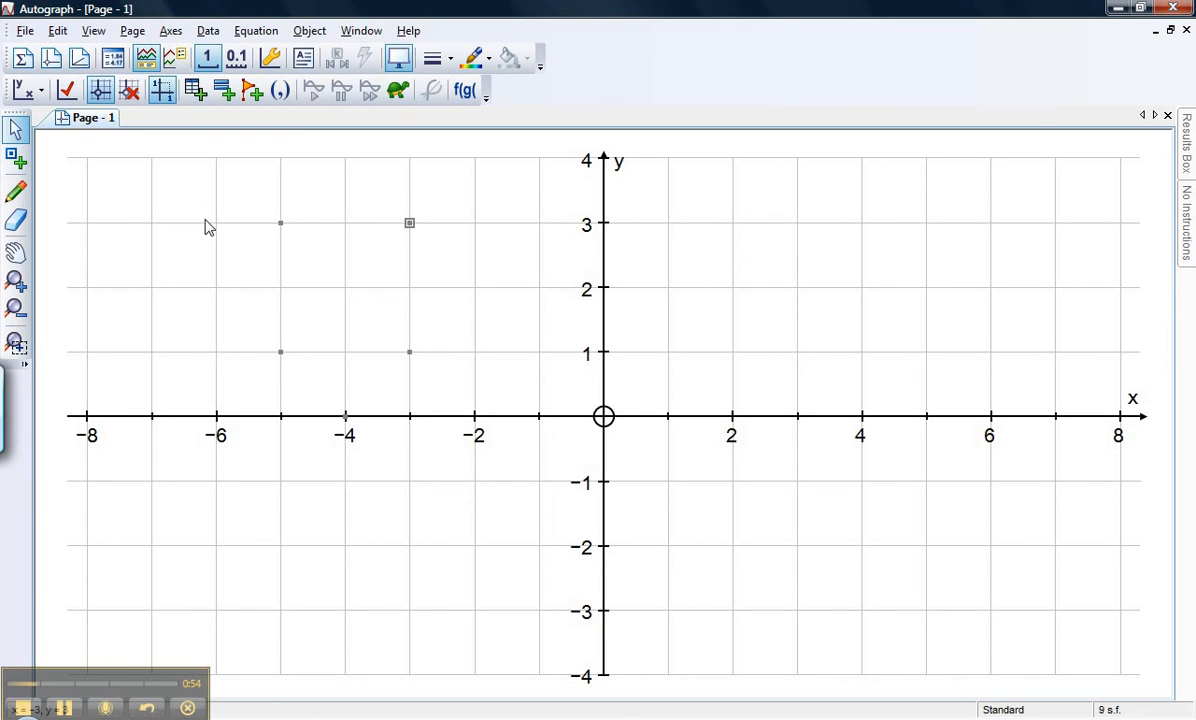
Group the five points into a shape and move it so its lowest vertex lies at (3, 0).
{"action": "left_click_drag", "start_coordinate": [237, 193], "coordinate": [440, 414]}
{"action": "right_click", "coordinate": [412, 356]}
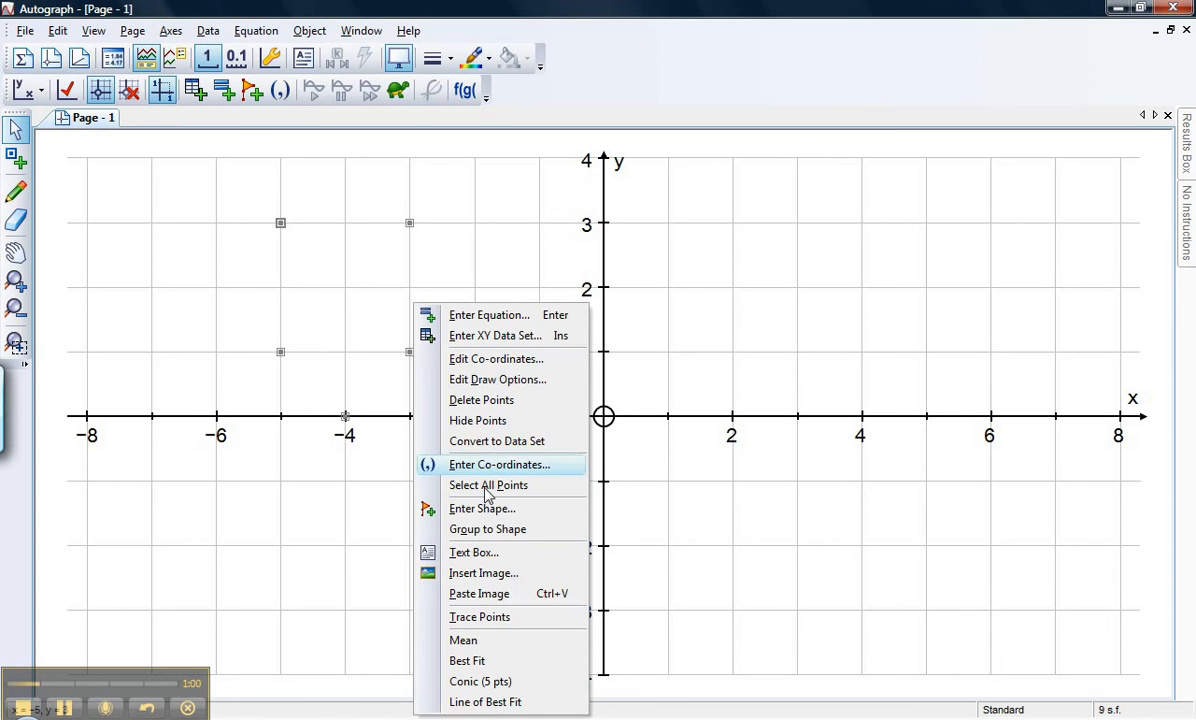
{"action": "left_click", "coordinate": [466, 529]}
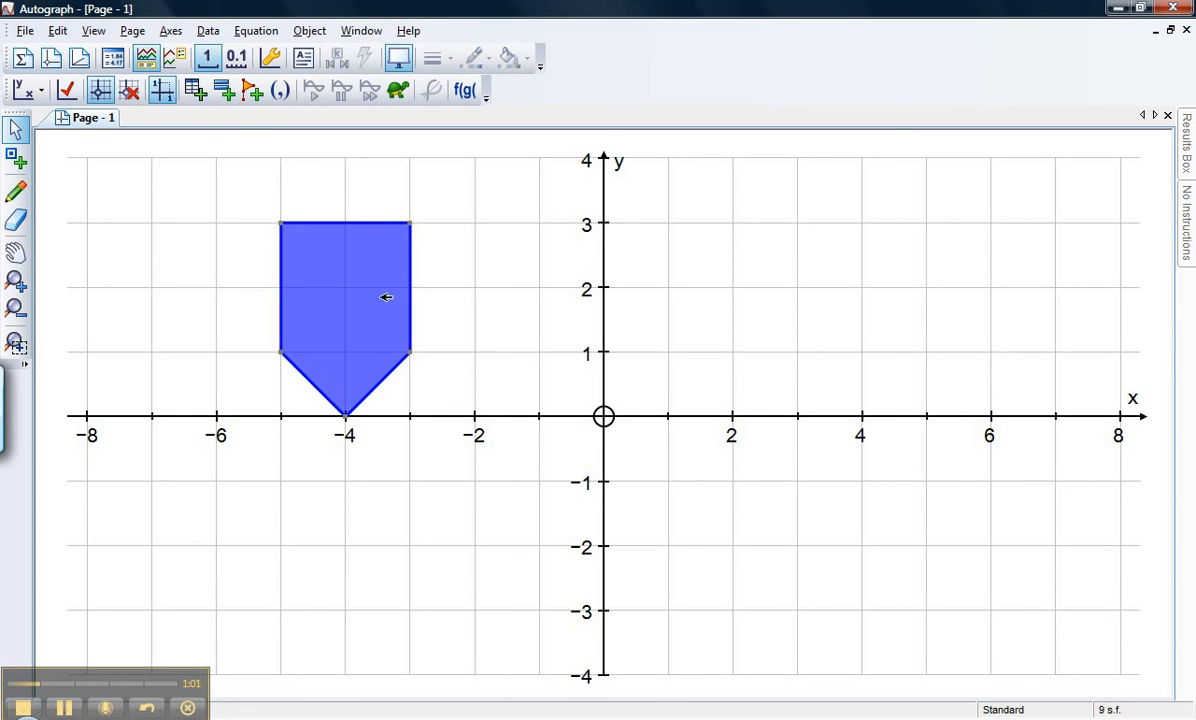
{"action": "left_click_drag", "start_coordinate": [360, 282], "coordinate": [851, 269]}
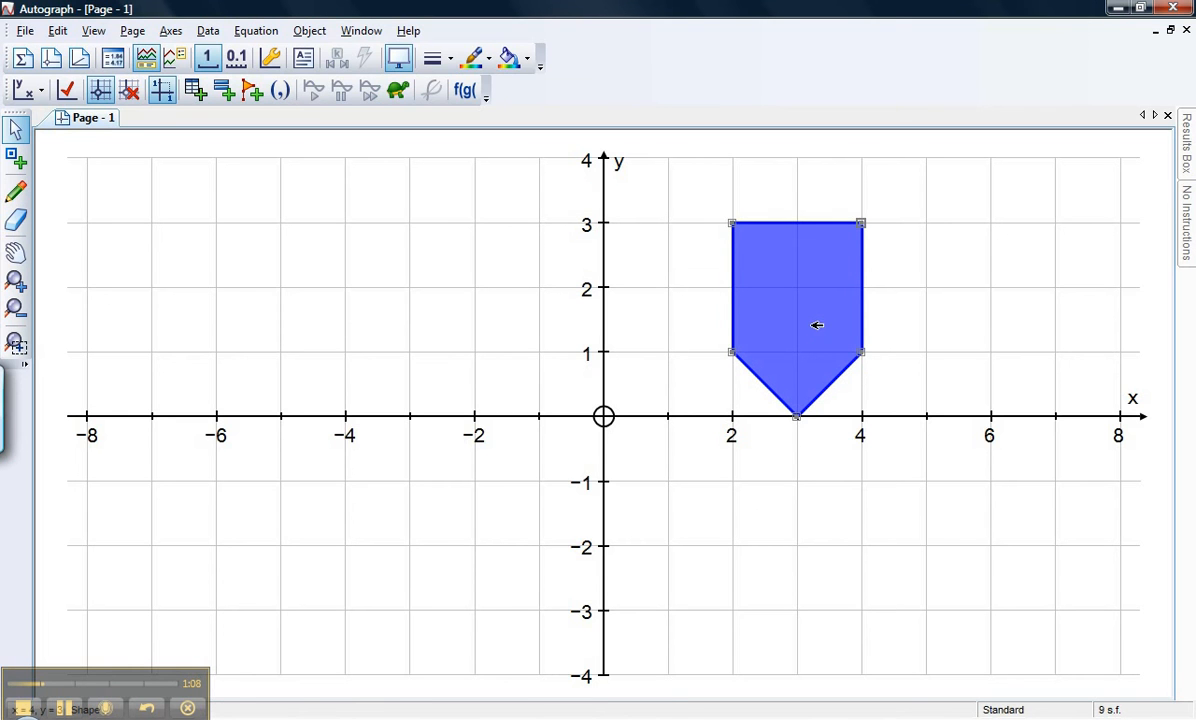
{"action": "left_click", "coordinate": [636, 290]}
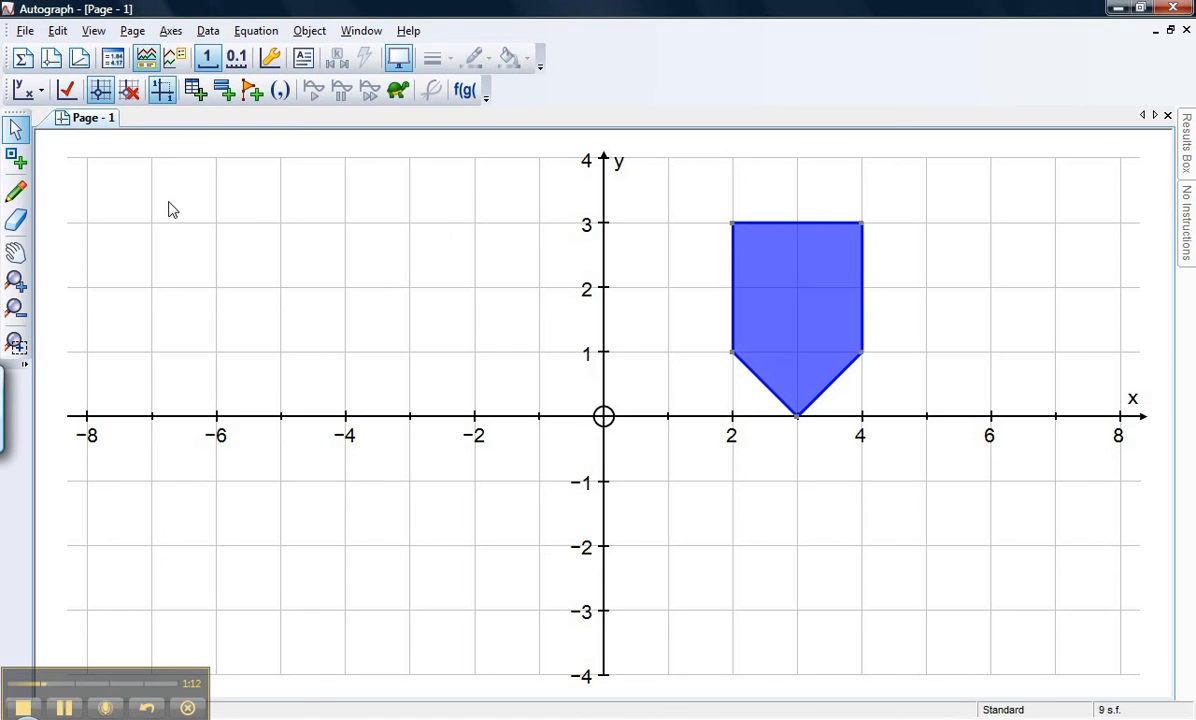
Plot a separate point at (2, -1) and leave it deselected.
{"action": "left_click", "coordinate": [22, 168]}
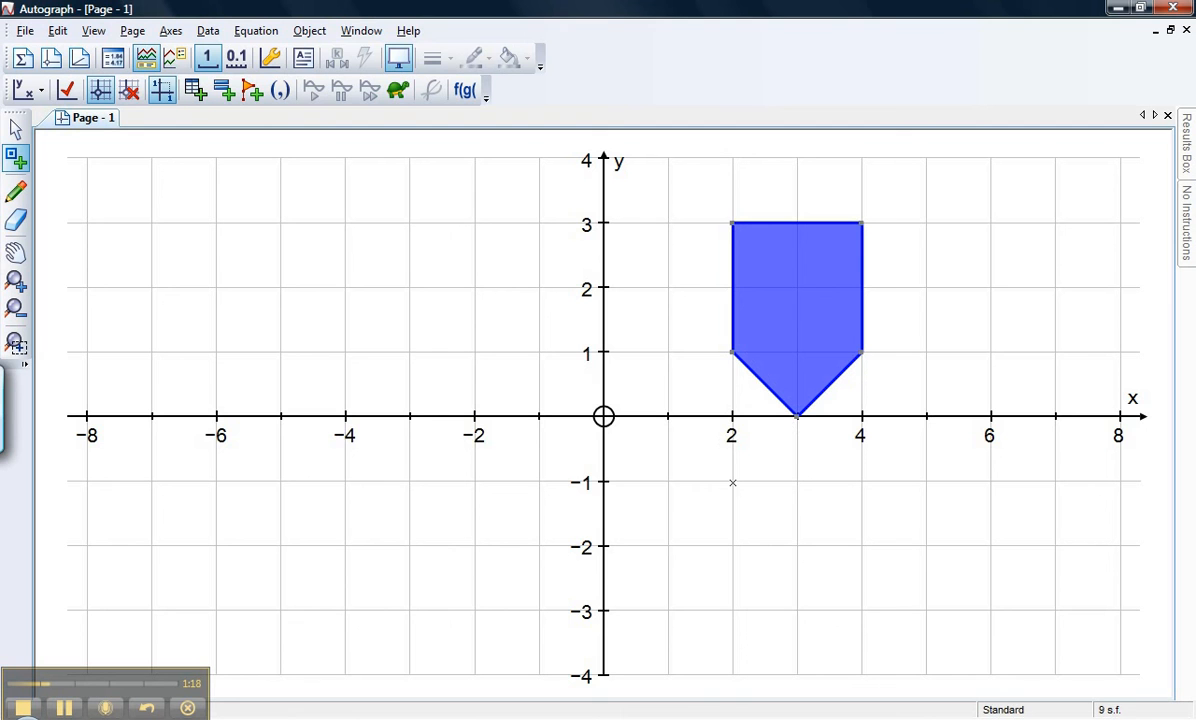
{"action": "left_click", "coordinate": [732, 482]}
{"action": "key", "text": "Escape"}
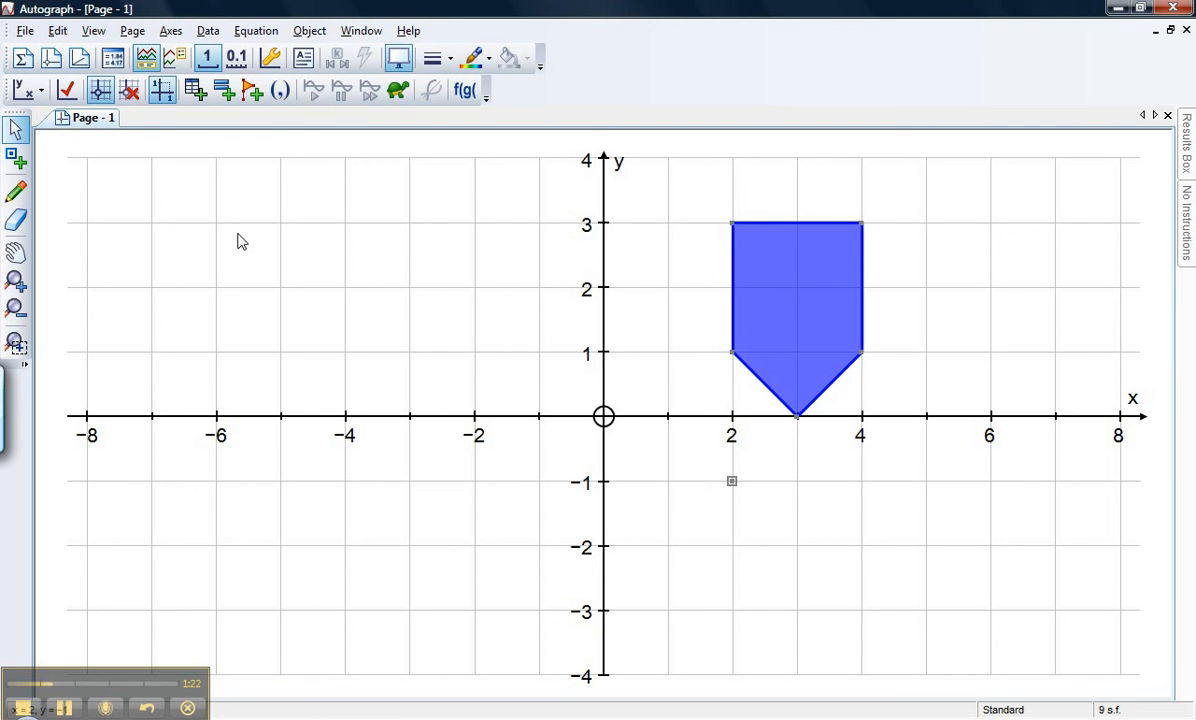
{"action": "key", "text": "Escape"}
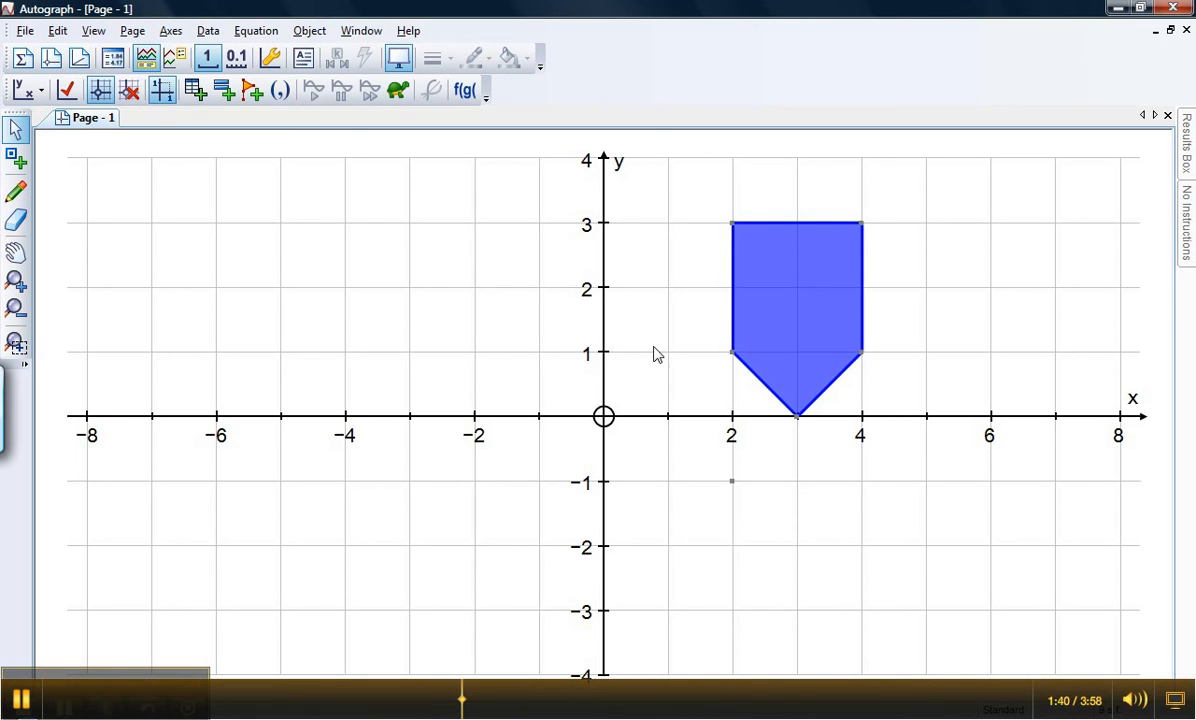
Rotate the blue shape by 90° about the point (2, -1), with construction lines shown.
{"action": "left_click", "coordinate": [792, 301]}
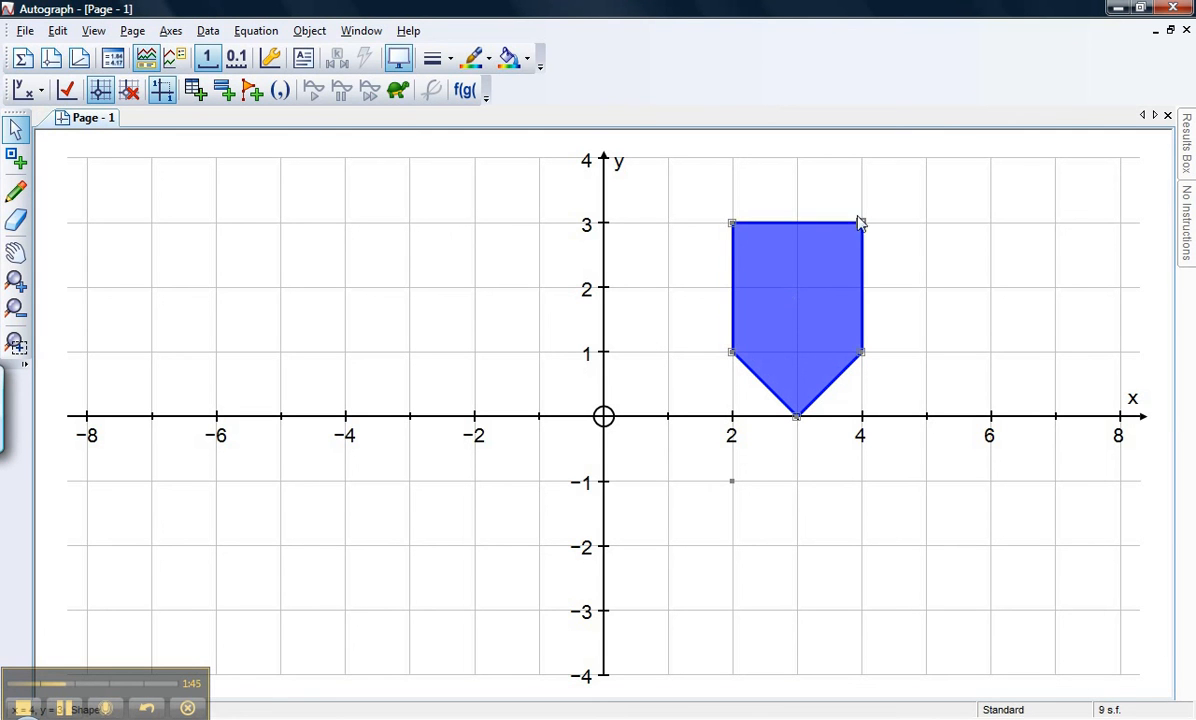
{"action": "left_click", "coordinate": [732, 482]}
{"action": "right_click", "coordinate": [732, 501]}
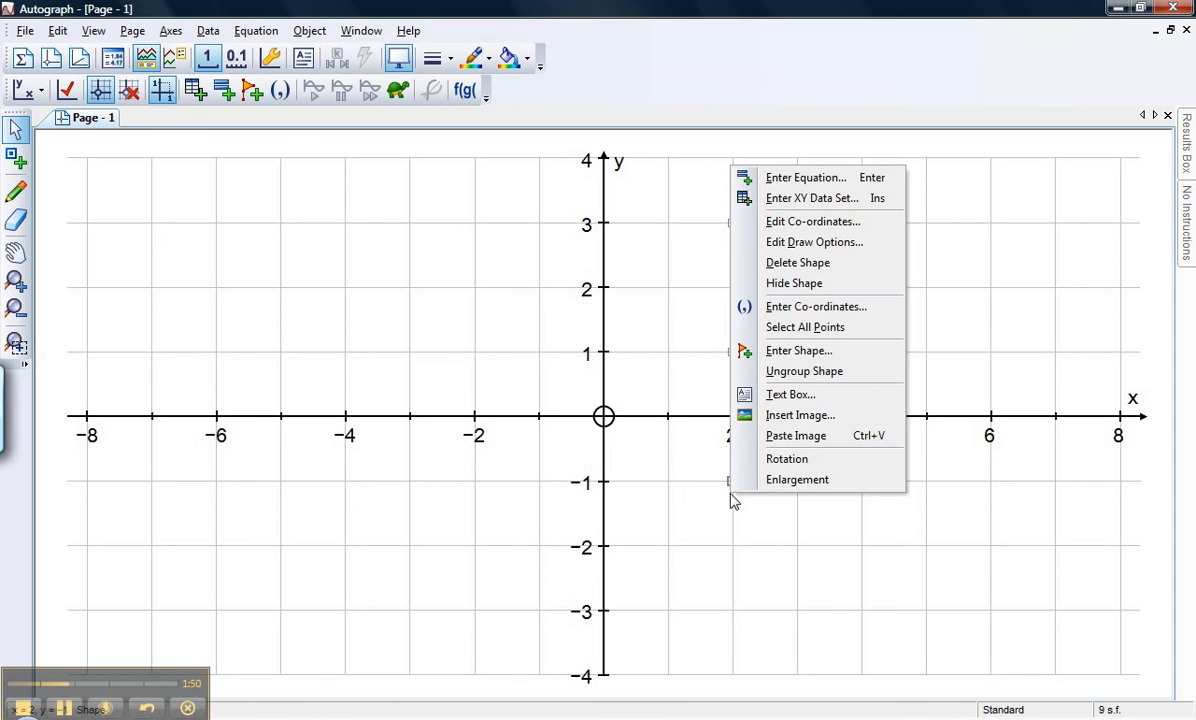
{"action": "left_click", "coordinate": [775, 460]}
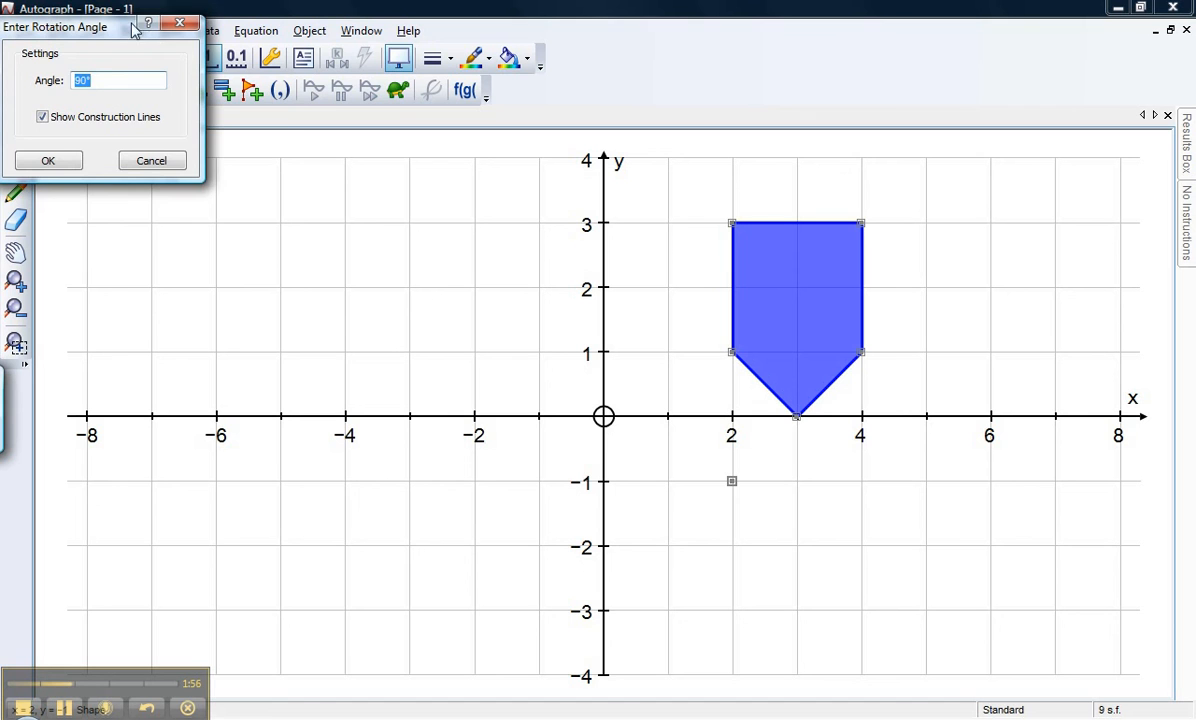
{"action": "left_click_drag", "start_coordinate": [130, 29], "coordinate": [240, 168]}
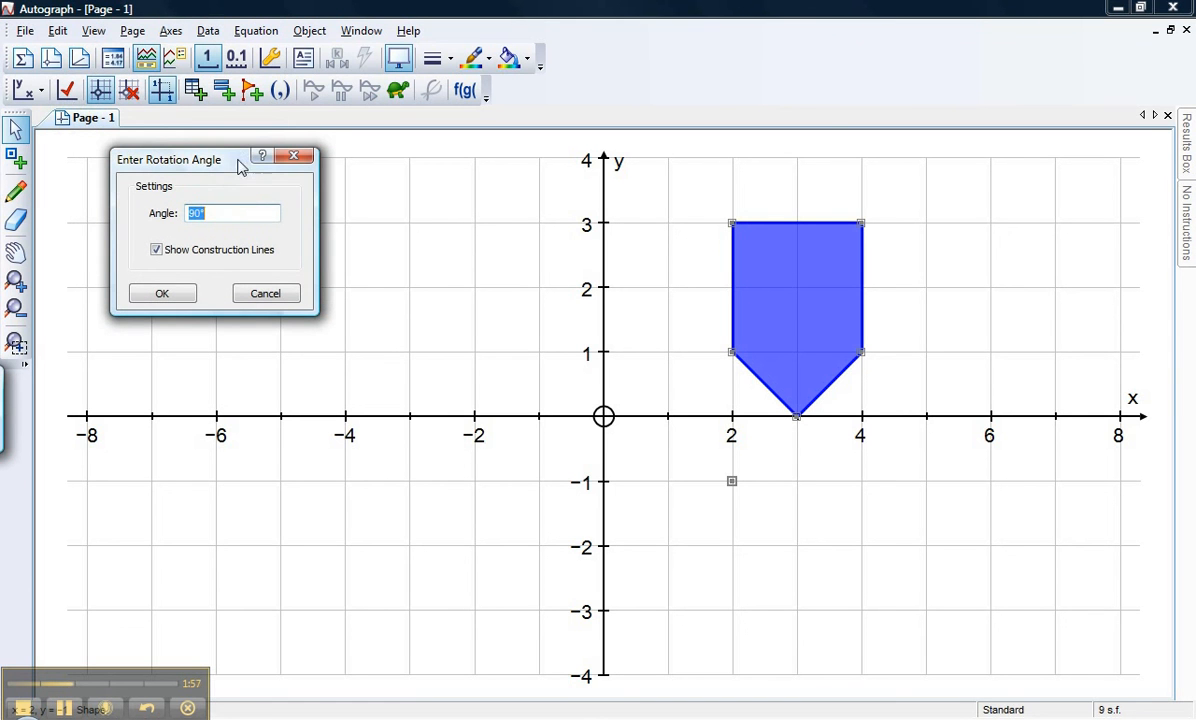
{"action": "left_click", "coordinate": [212, 214]}
{"action": "left_click", "coordinate": [183, 300]}
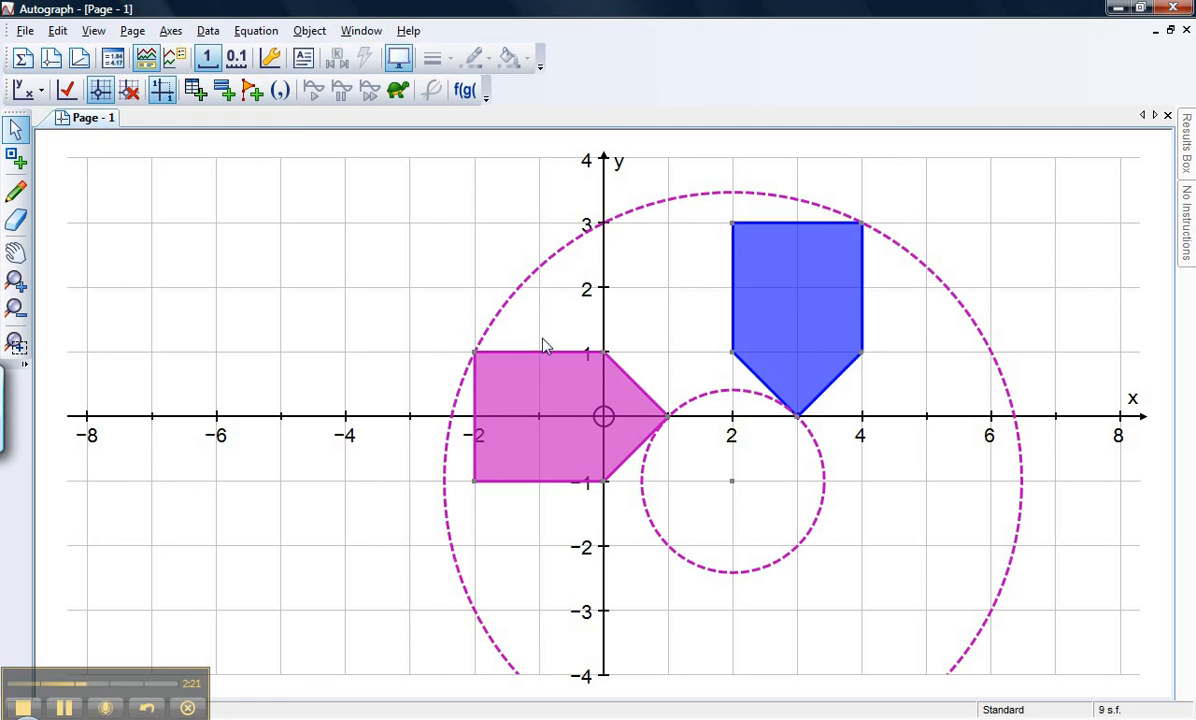
Turn off the construction lines for the pink rotated image.
{"action": "double_click", "coordinate": [541, 389]}
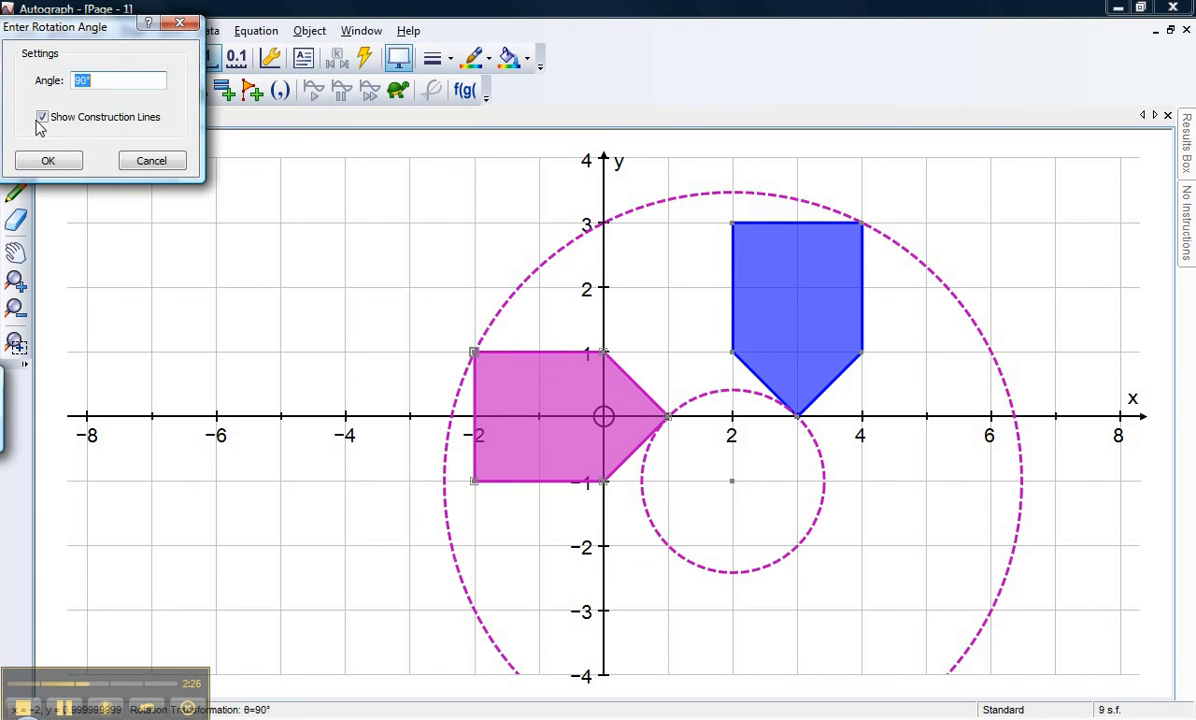
{"action": "left_click", "coordinate": [42, 119]}
{"action": "left_click", "coordinate": [50, 161]}
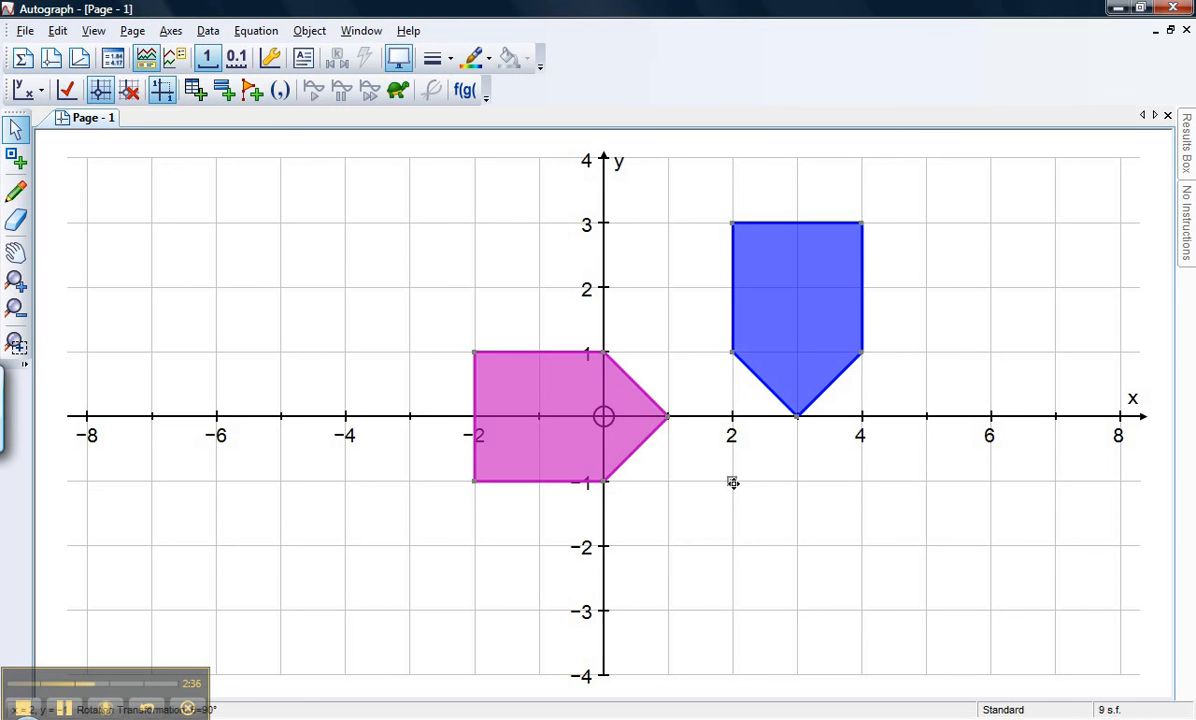
Test the rotation with the centre point and blue shape, pulling the shape's vertex at (4, 3) to (5, 3) and restoring it.
{"action": "left_click", "coordinate": [733, 483]}
{"action": "left_click", "coordinate": [784, 482]}
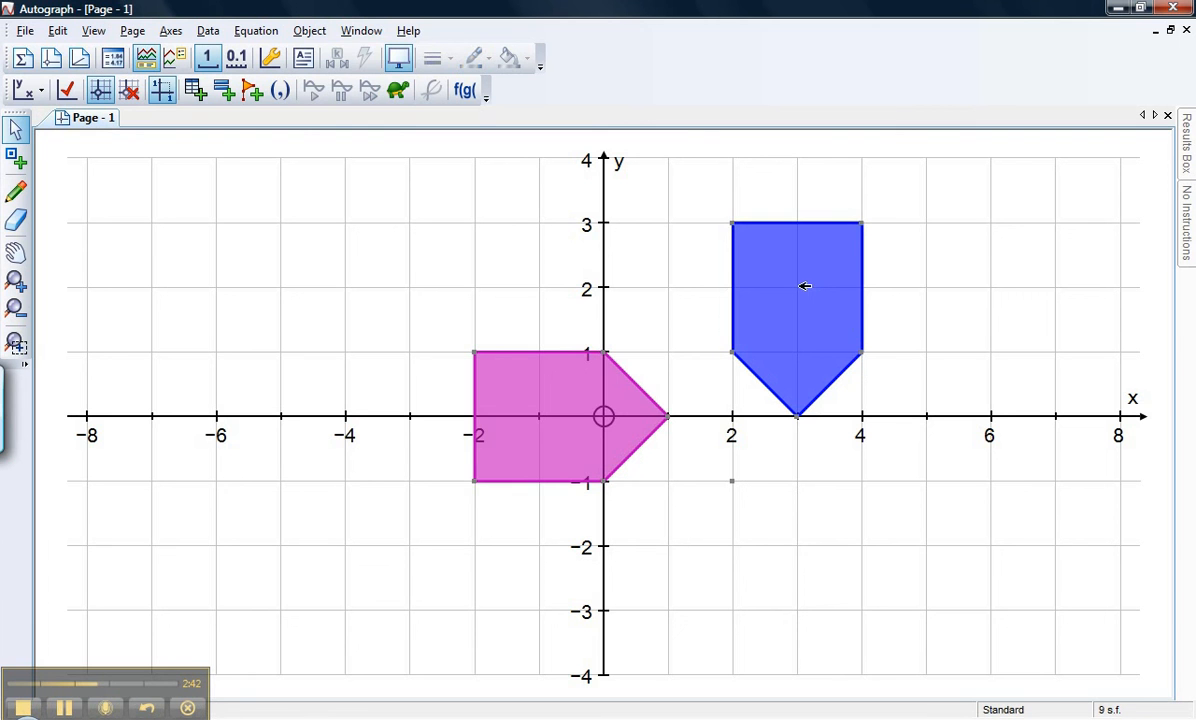
{"action": "mouse_move", "coordinate": [805, 286]}
{"action": "left_mouse_down"}
{"action": "mouse_move", "coordinate": [801, 248]}
{"action": "mouse_move", "coordinate": [830, 278]}
{"action": "mouse_move", "coordinate": [823, 234]}
{"action": "mouse_move", "coordinate": [820, 288]}
{"action": "mouse_move", "coordinate": [785, 289]}
{"action": "left_mouse_up"}
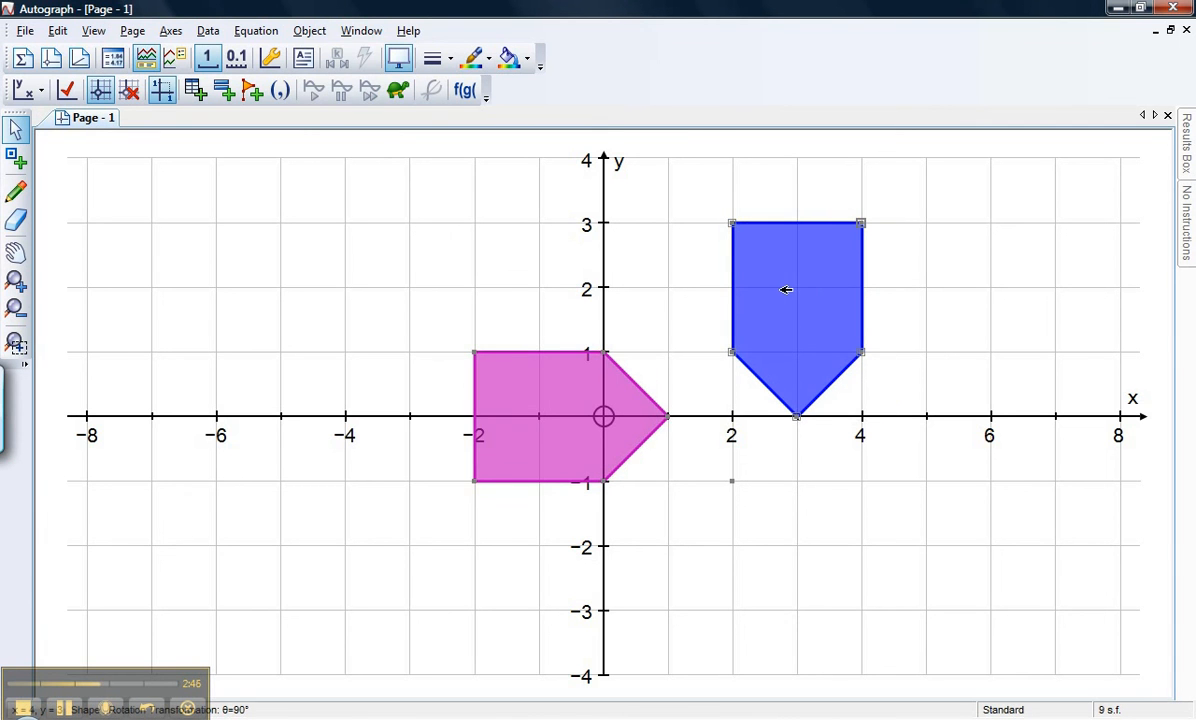
{"action": "left_click", "coordinate": [900, 280]}
{"action": "left_click", "coordinate": [863, 223]}
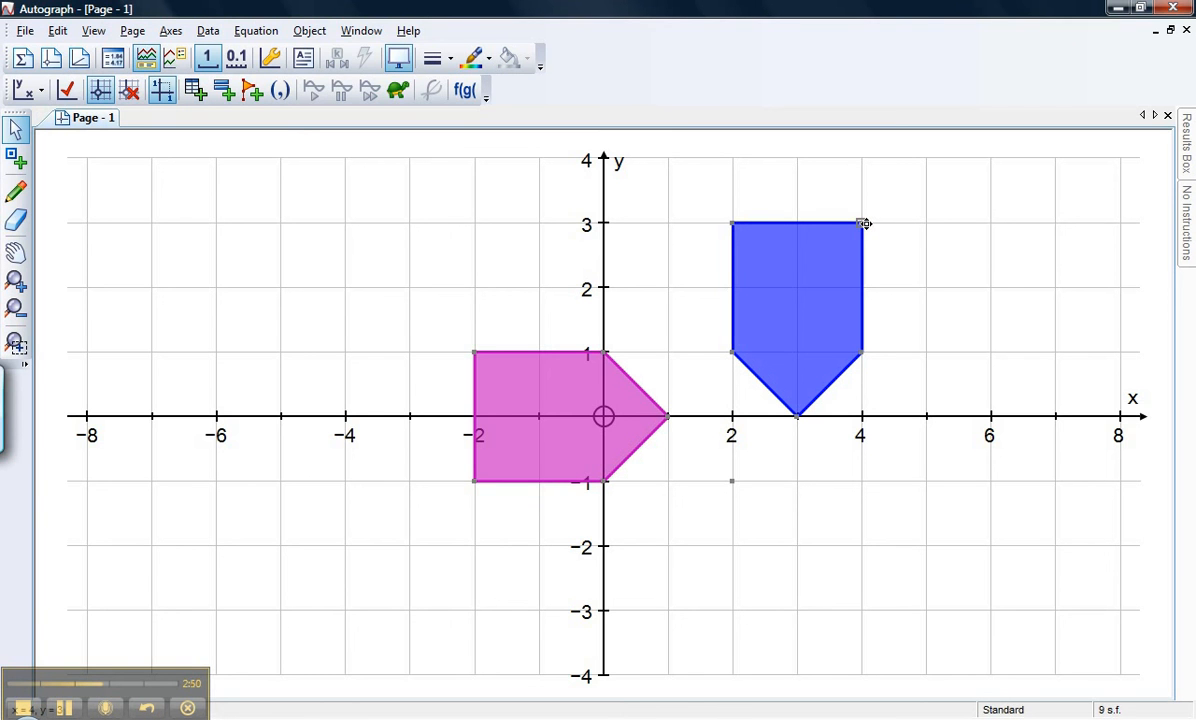
{"action": "left_click_drag", "start_coordinate": [864, 224], "coordinate": [921, 224]}
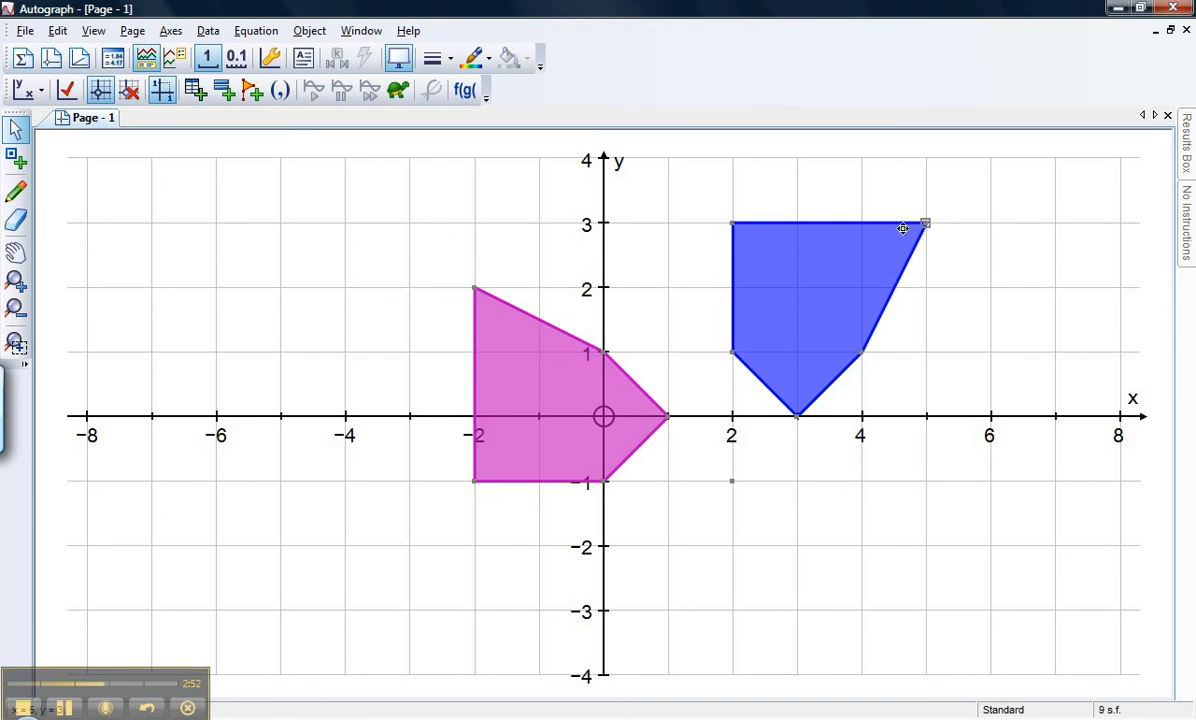
{"action": "key", "text": "ctrl+z"}
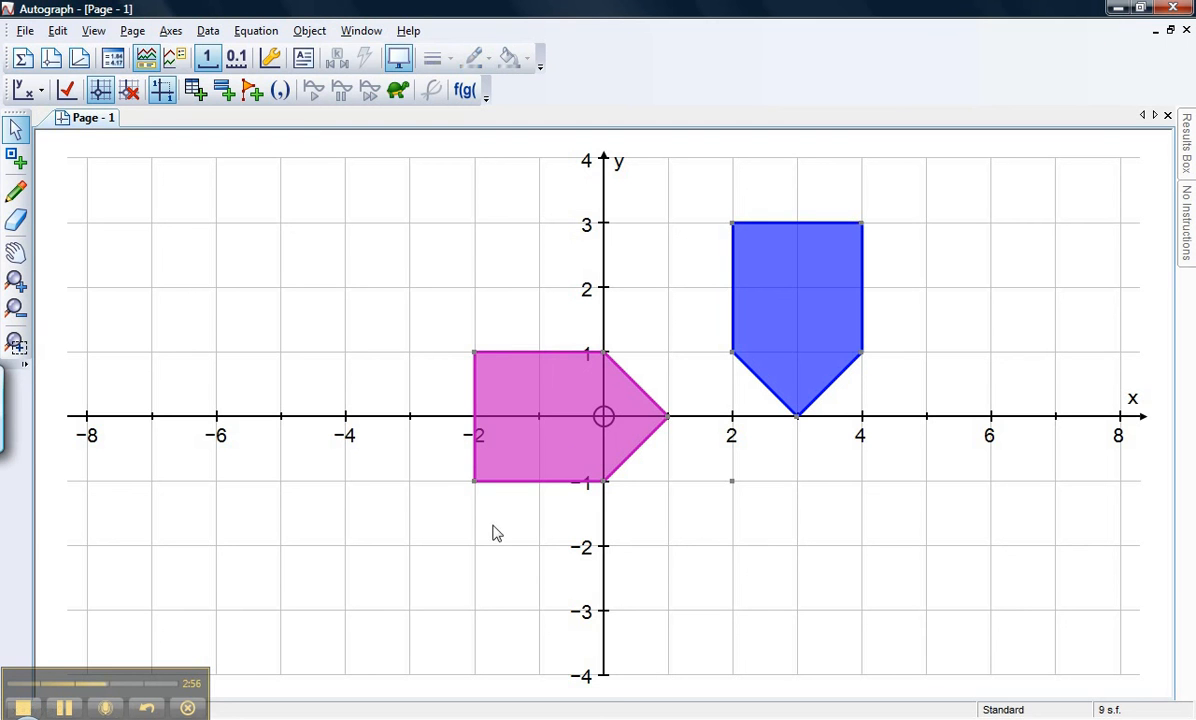
Set the pink image's rotation angle to -90°, test it with the blue shape kept in place, and clear the selection.
{"action": "double_click", "coordinate": [536, 432]}
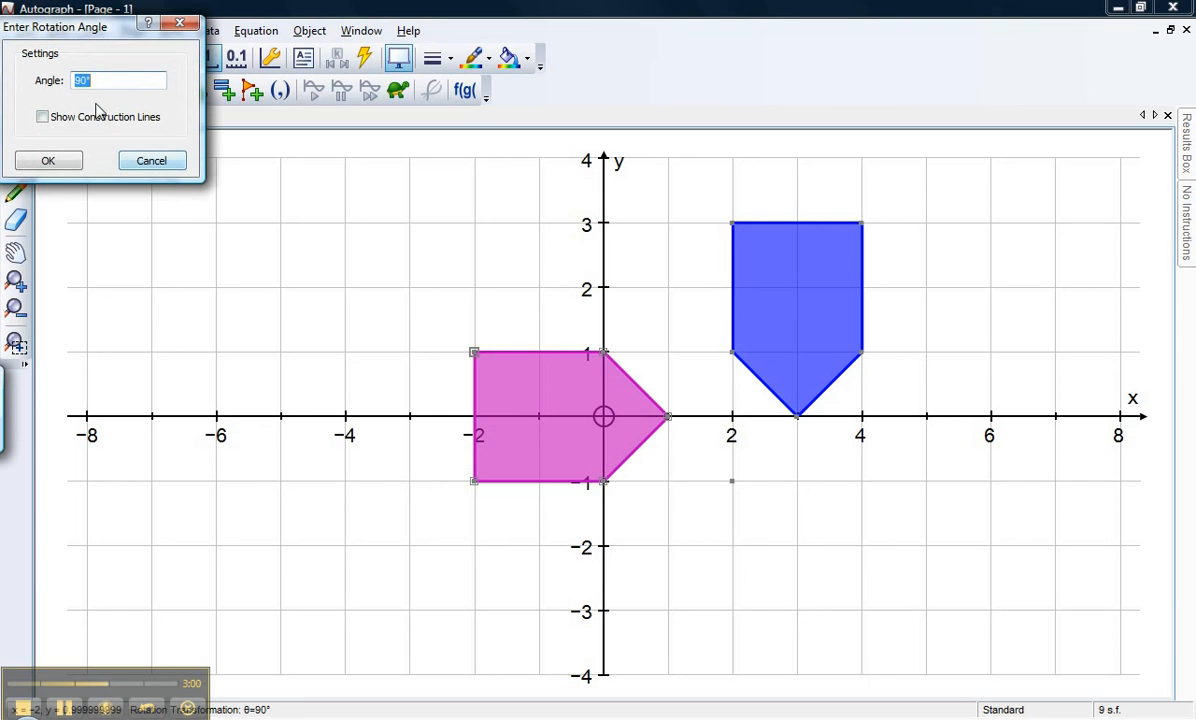
{"action": "left_click", "coordinate": [73, 81]}
{"action": "type", "text": "-"}
{"action": "left_click", "coordinate": [48, 161]}
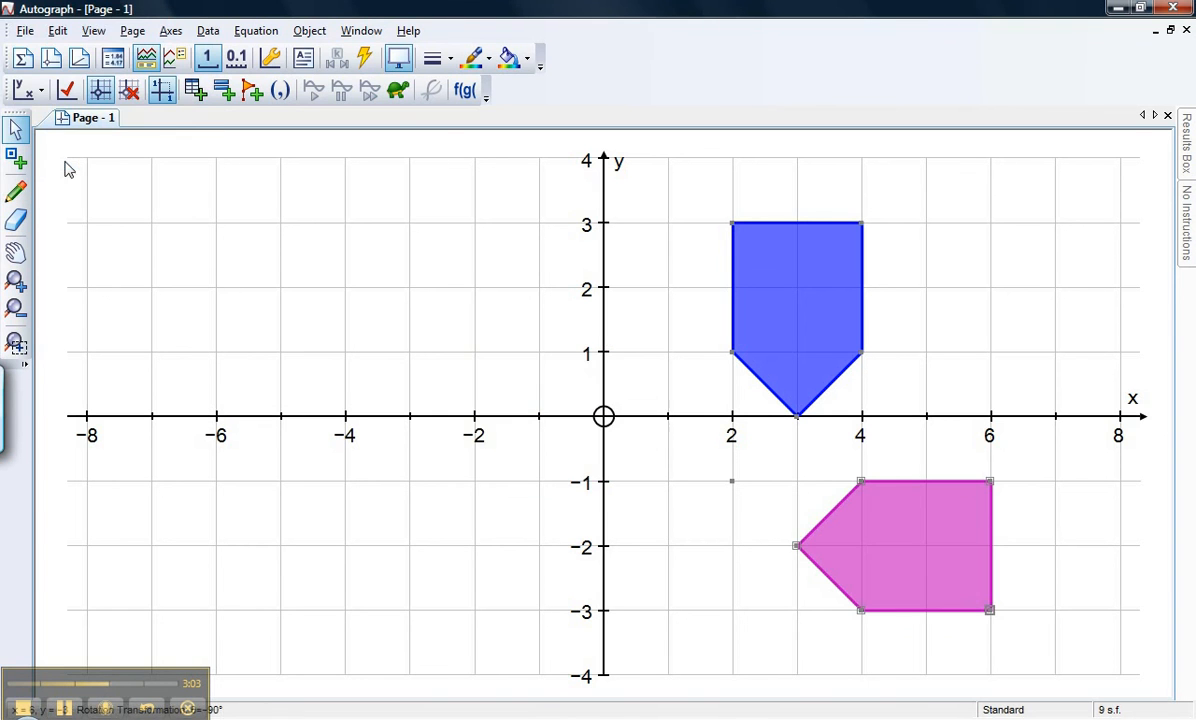
{"action": "mouse_move", "coordinate": [807, 310]}
{"action": "left_mouse_down"}
{"action": "mouse_move", "coordinate": [729, 312]}
{"action": "mouse_move", "coordinate": [788, 302]}
{"action": "left_mouse_up"}
{"action": "left_click", "coordinate": [622, 312]}
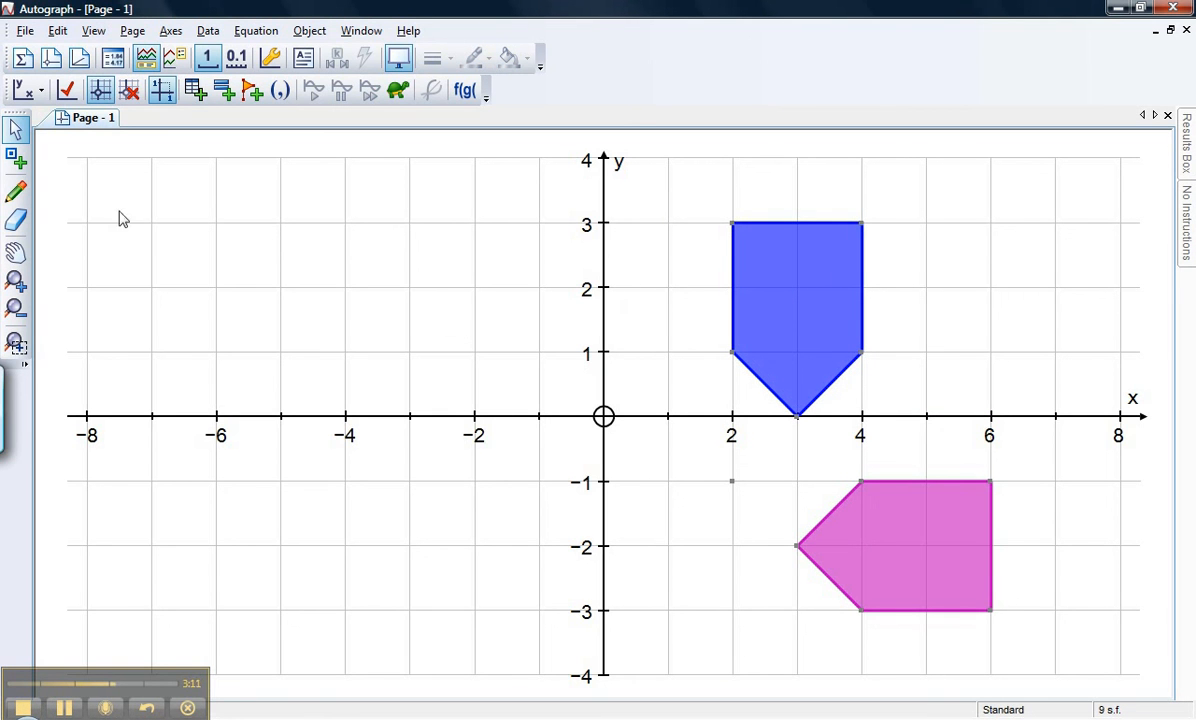
Draw small freehand circles around (1, -2) and (2, -3) to mark predicted vertices of the image.
{"action": "left_click", "coordinate": [17, 192]}
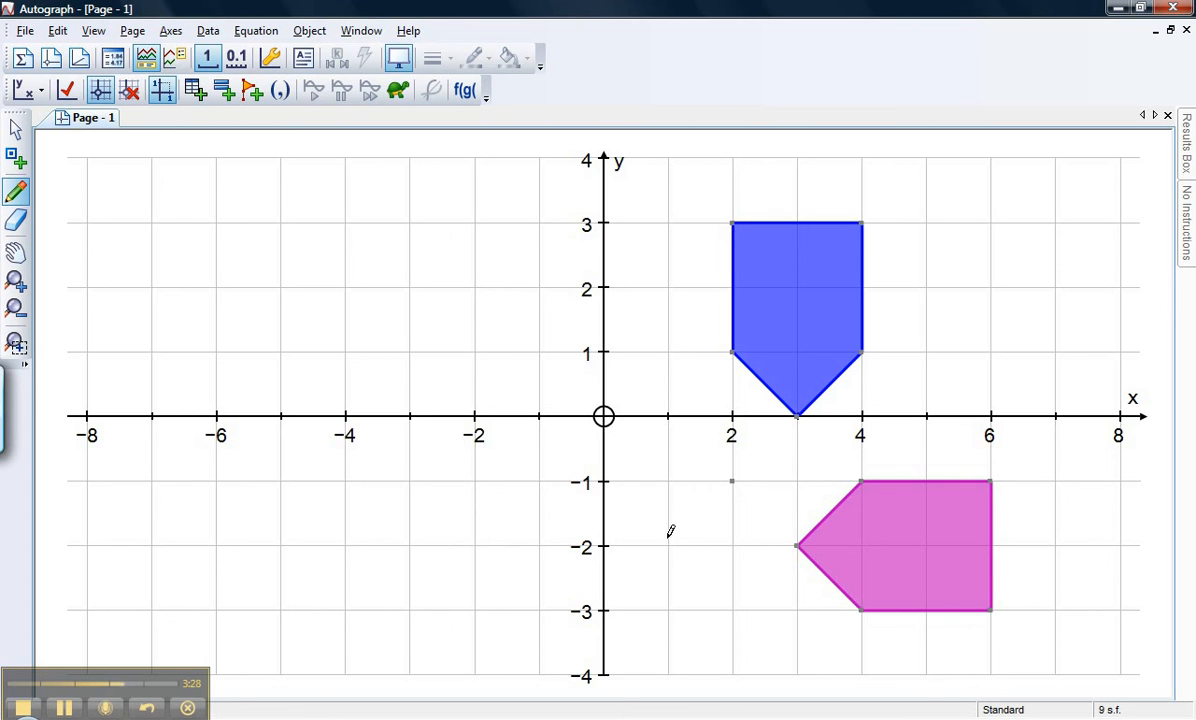
{"action": "left_click_drag", "start_coordinate": [667, 539], "coordinate": [673, 537]}
{"action": "mouse_move", "coordinate": [737, 603]}
{"action": "left_mouse_down"}
{"action": "mouse_move", "coordinate": [728, 611]}
{"action": "mouse_move", "coordinate": [738, 602]}
{"action": "left_mouse_up"}
{"action": "key", "text": "Escape"}
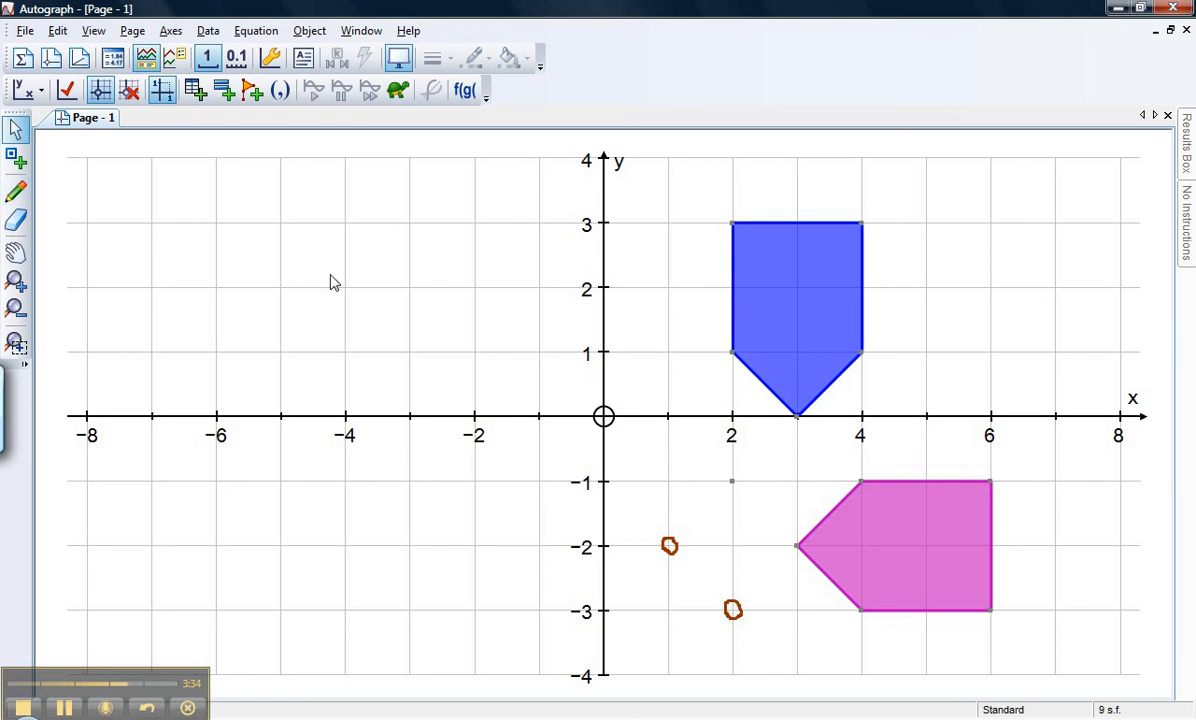
Set the pink image's rotation angle to 180° and select the centre of rotation at (2, -1).
{"action": "left_click", "coordinate": [907, 543]}
{"action": "double_click", "coordinate": [907, 543]}
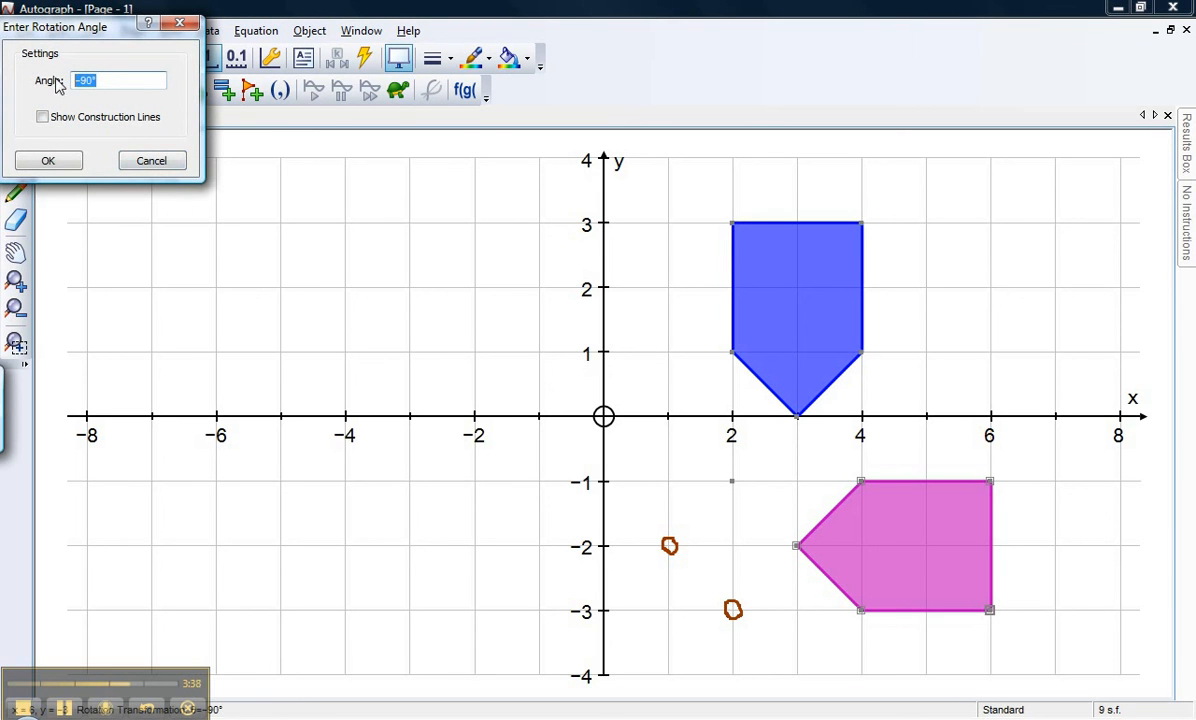
{"action": "type", "text": "180"}
{"action": "left_click", "coordinate": [51, 162]}
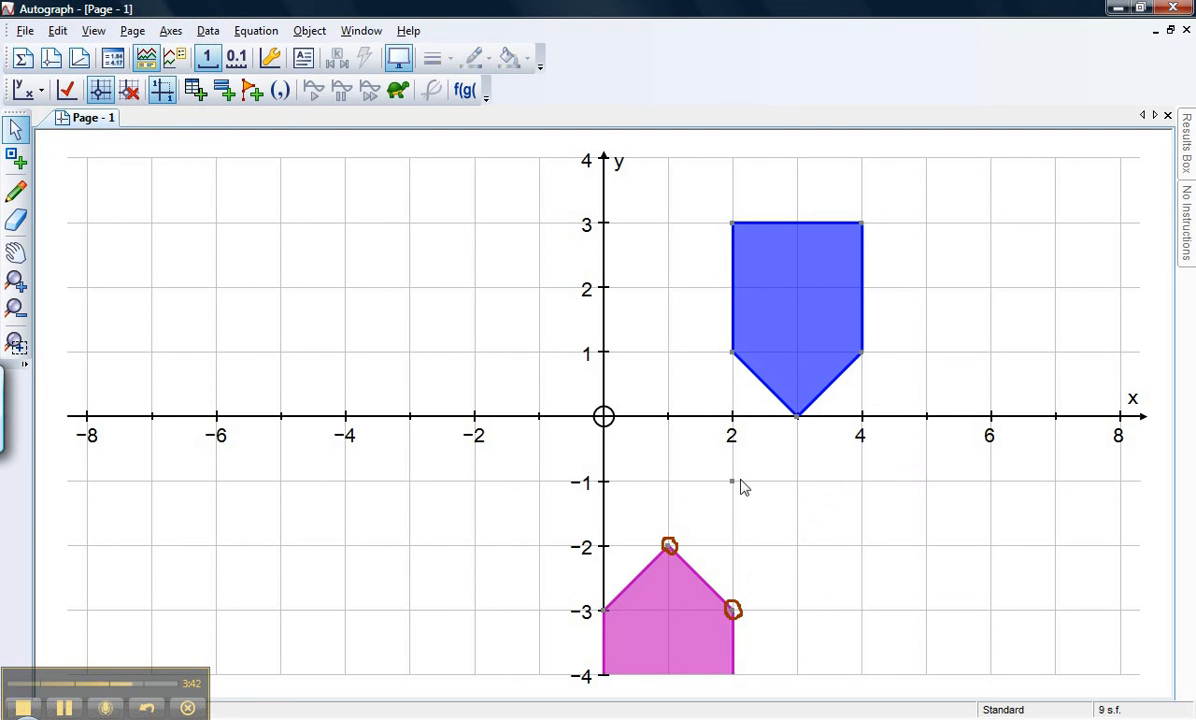
{"action": "mouse_move", "coordinate": [733, 481]}
{"action": "left_mouse_down"}
{"action": "mouse_move", "coordinate": [731, 432]}
{"action": "mouse_move", "coordinate": [731, 481]}
{"action": "left_mouse_up"}
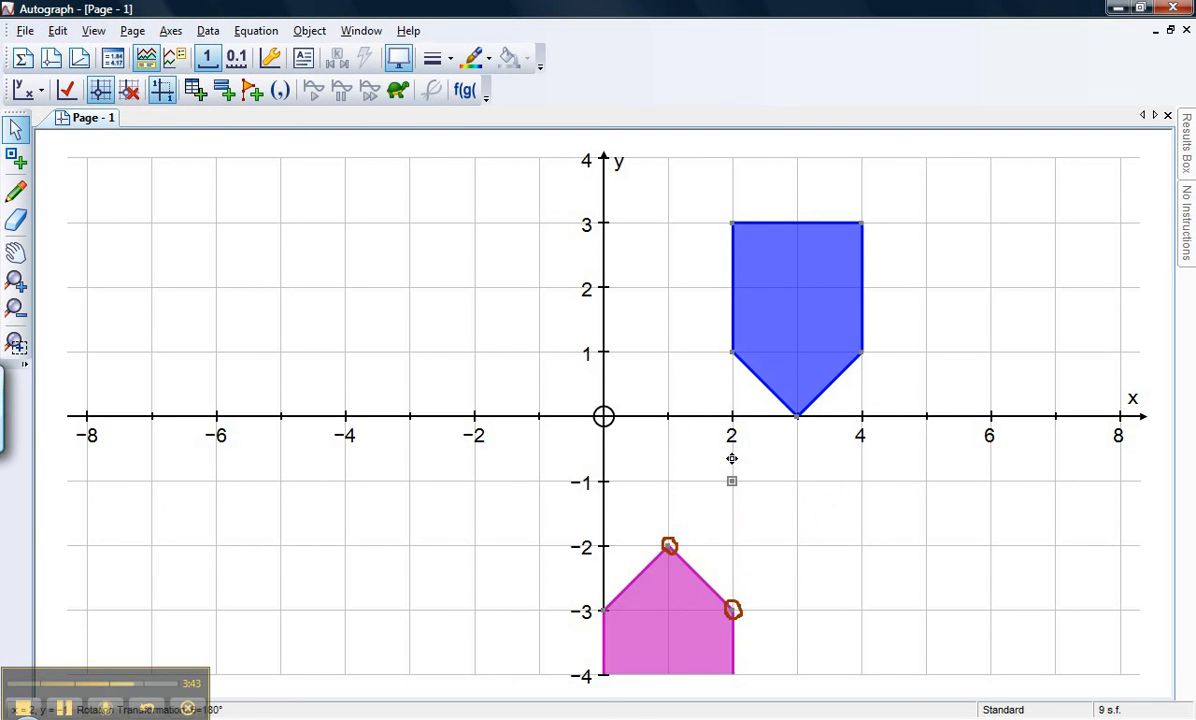